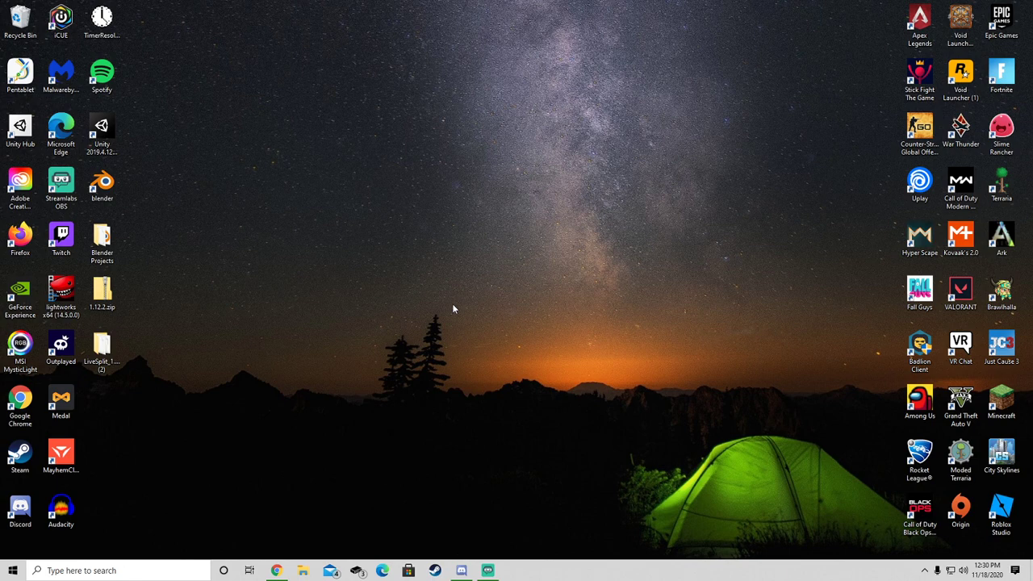
Step: Launch the Battle.net launcher from the Call of Duty Black Ops Cold War desktop shortcut
click(917, 507)
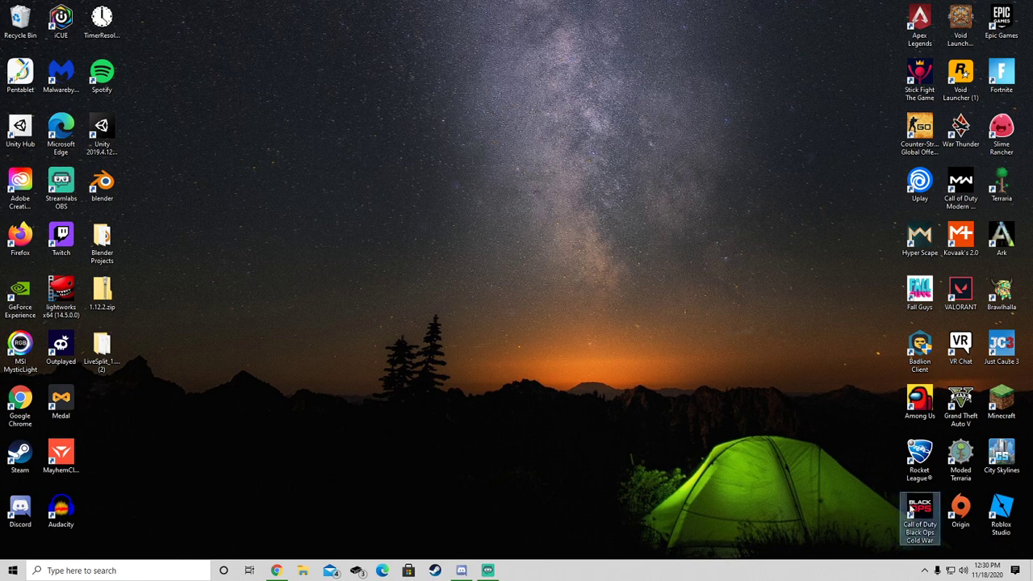
double_click(902, 501)
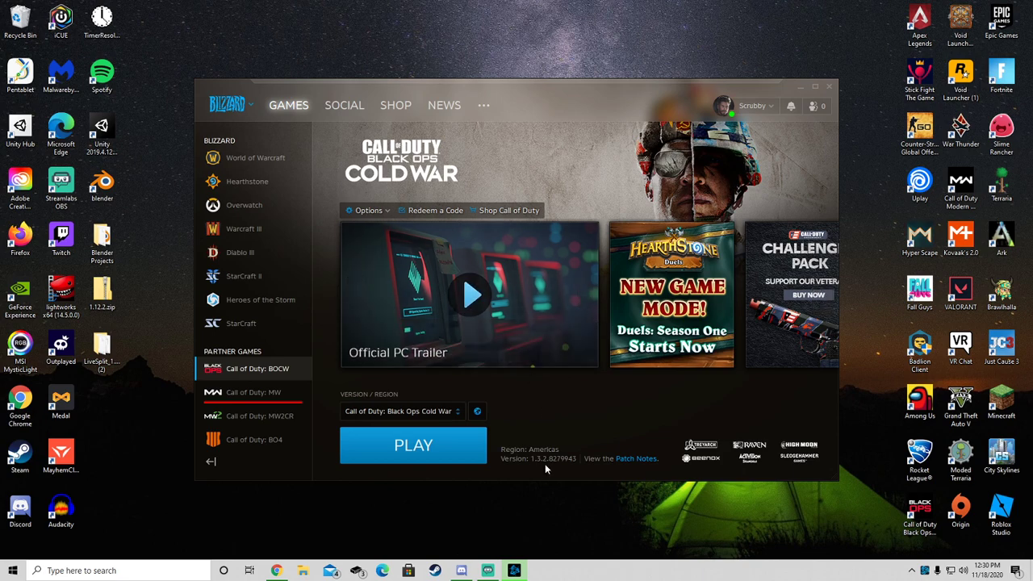
right_click(514, 571)
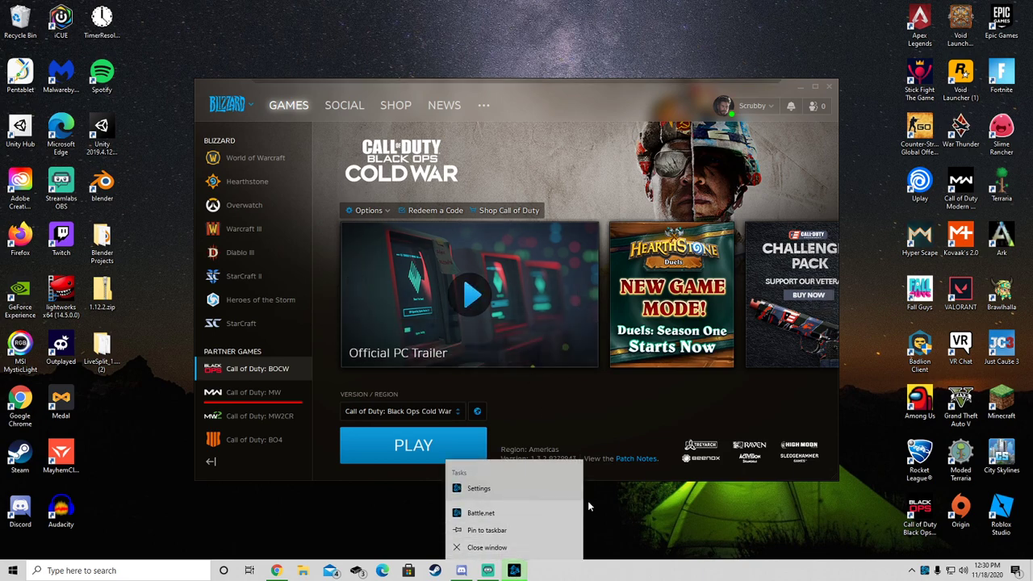
click(707, 513)
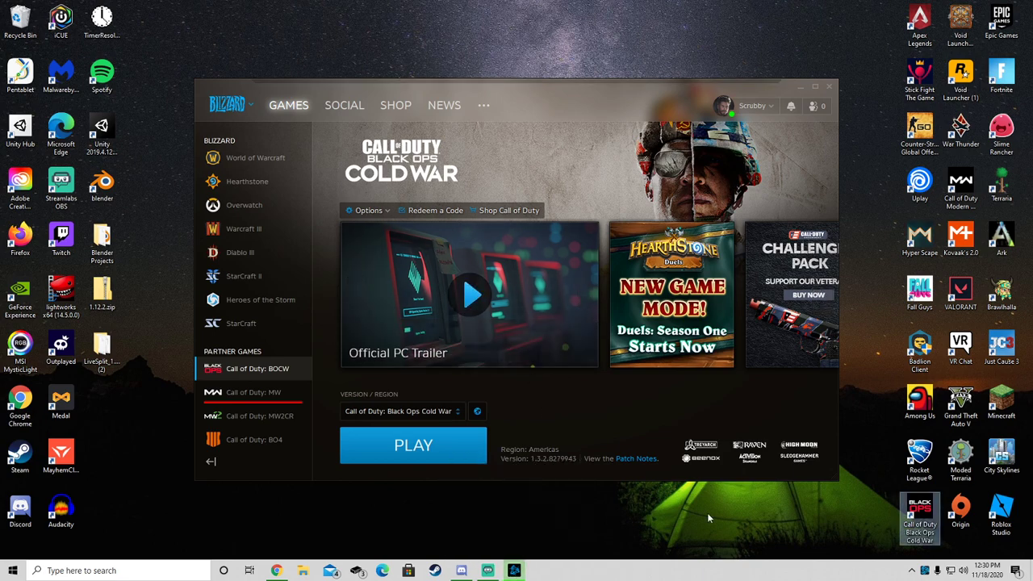
Step: Open Task Manager and end the Blizzard Battle.net App task
click(127, 573)
text(task)
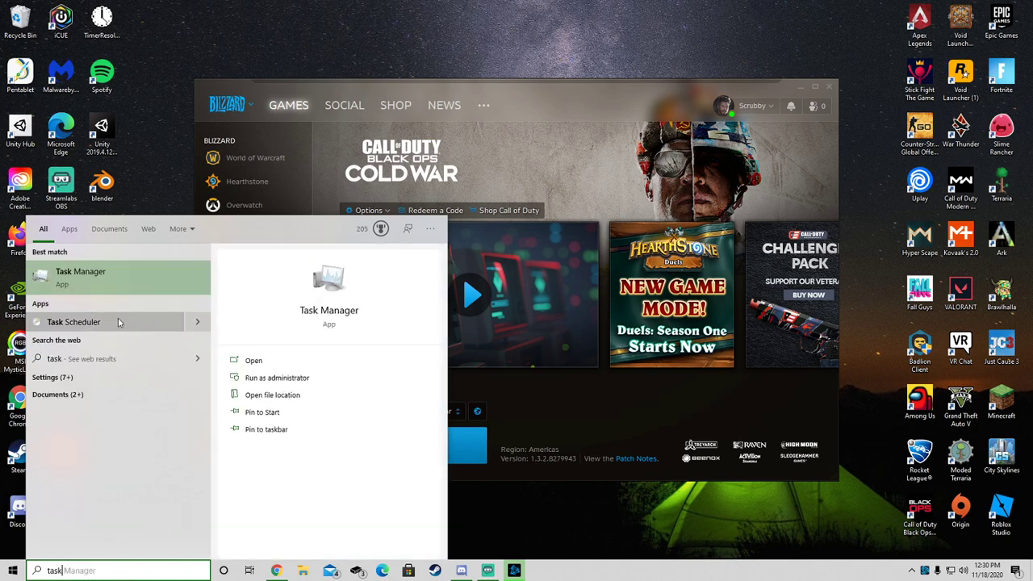
key(Return)
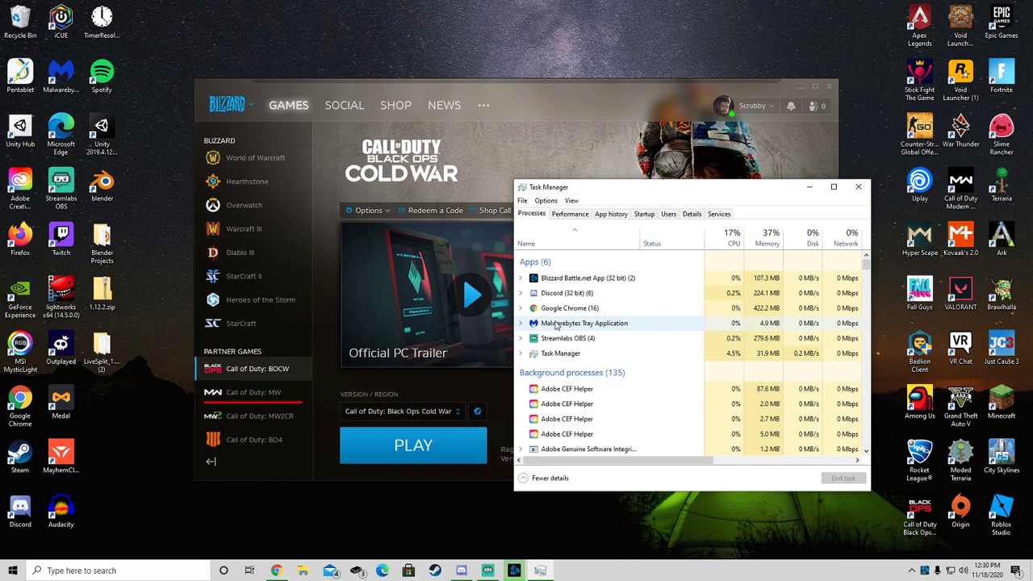
scroll(571, 310, down, 10)
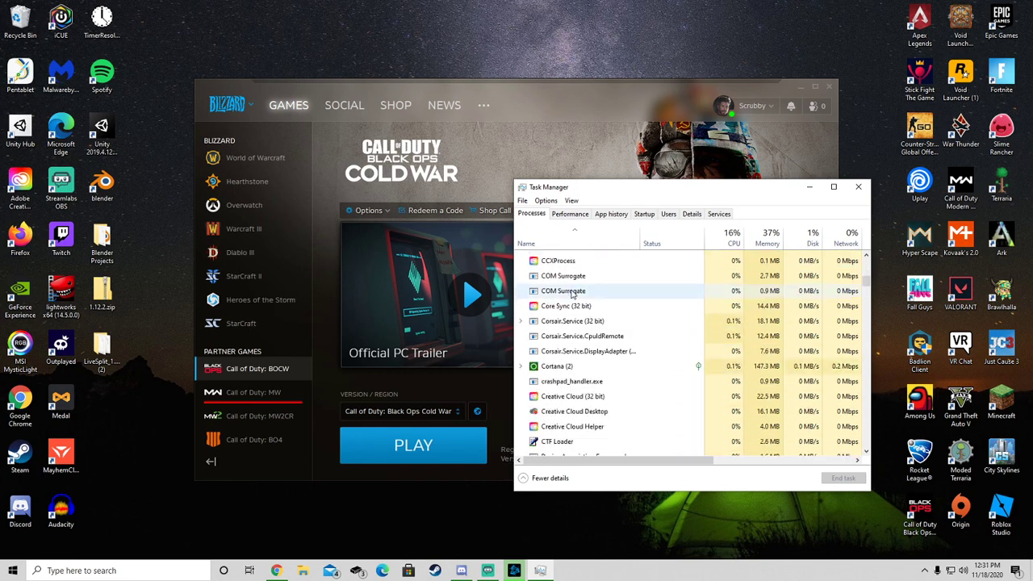
scroll(563, 299, up, 5)
scroll(563, 298, up, 5)
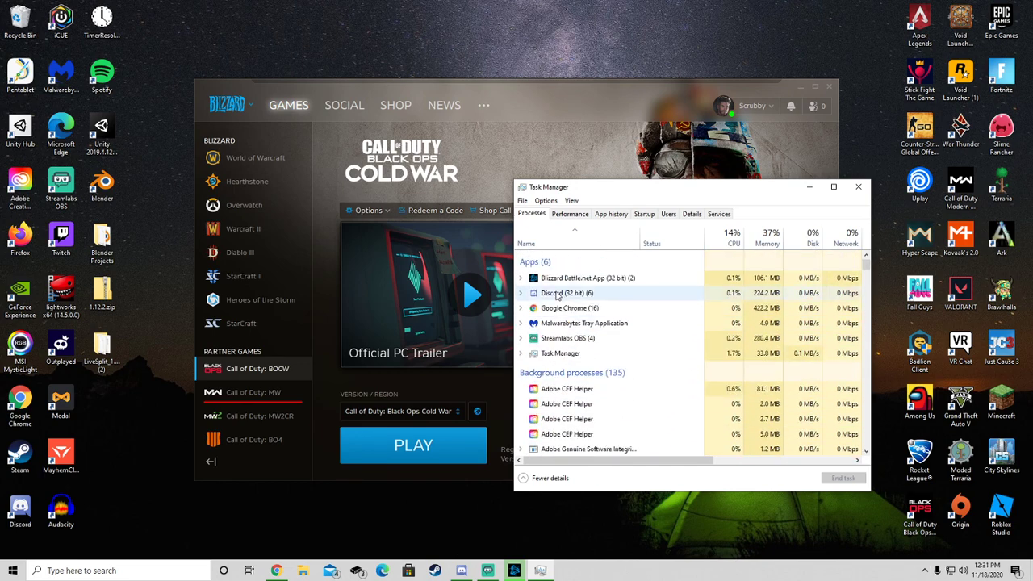
right_click(548, 278)
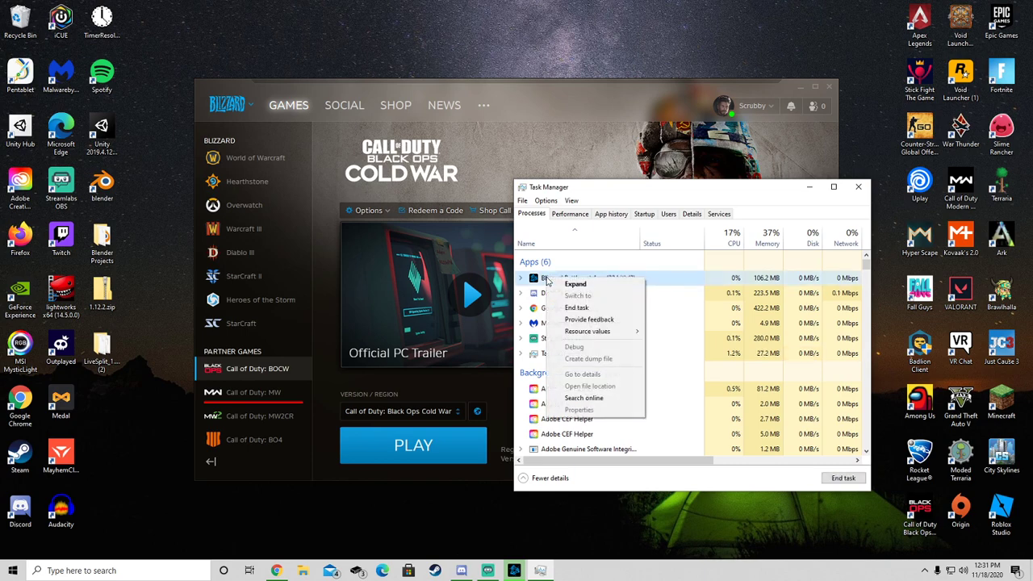
click(580, 309)
Step: End the Blizzard Update Agent background process and close Task Manager
scroll(580, 313, down, 3)
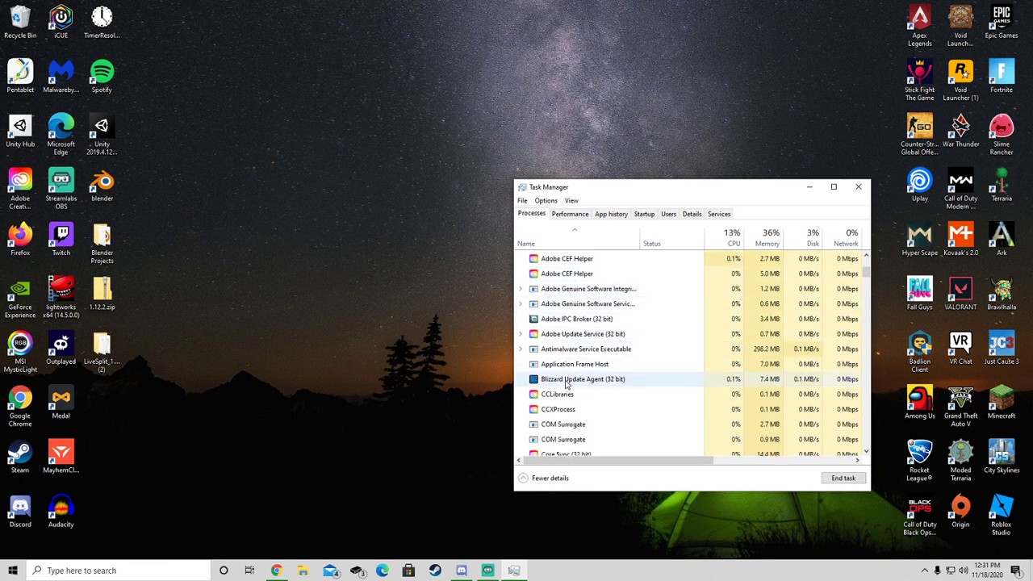
right_click(573, 382)
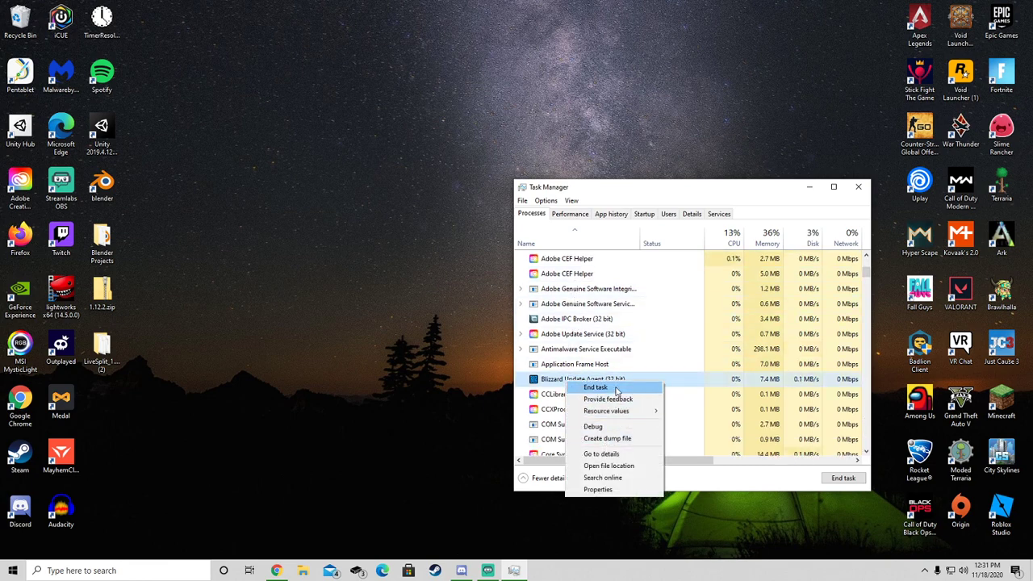
click(617, 391)
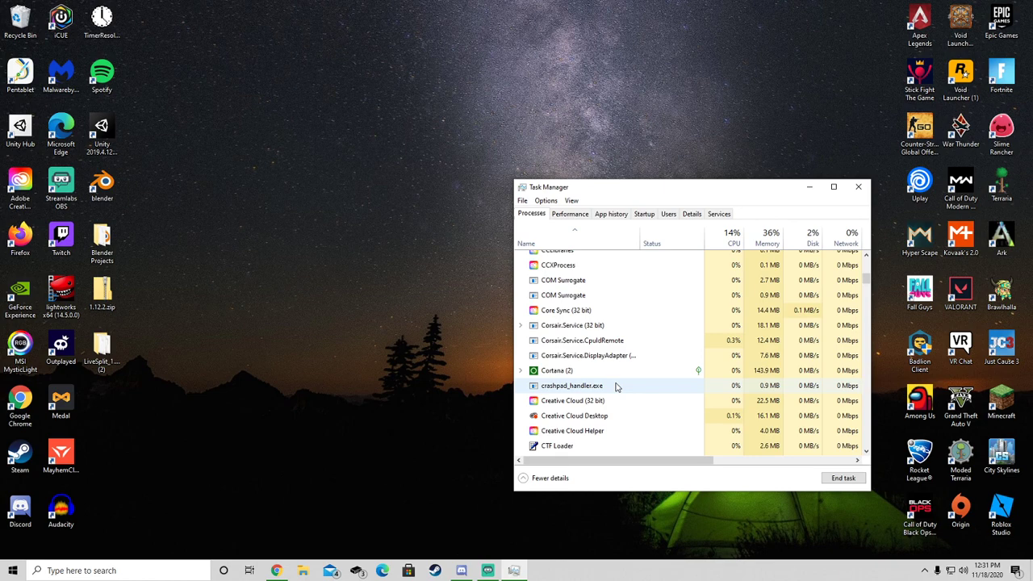
scroll(617, 388, up, 2)
right_click(591, 320)
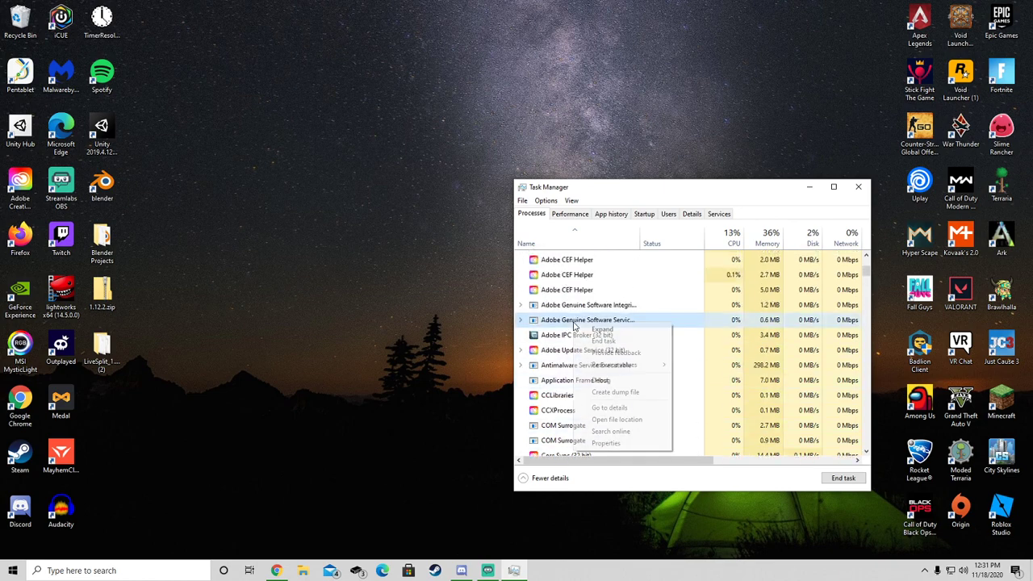
click(858, 187)
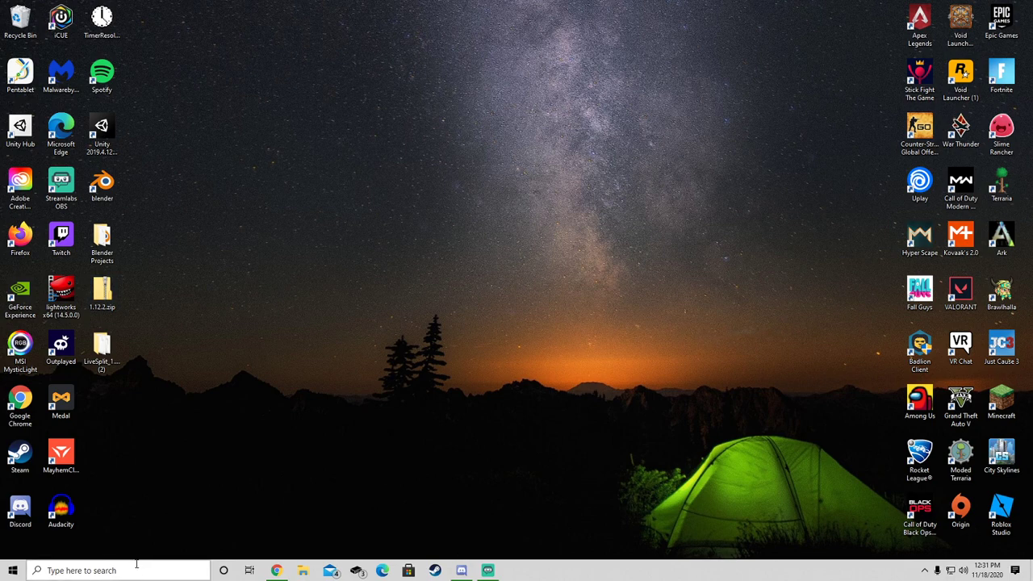
Step: Open the Roaming application data folder by running %appdata% from the Run dialog
click(138, 571)
text(run)
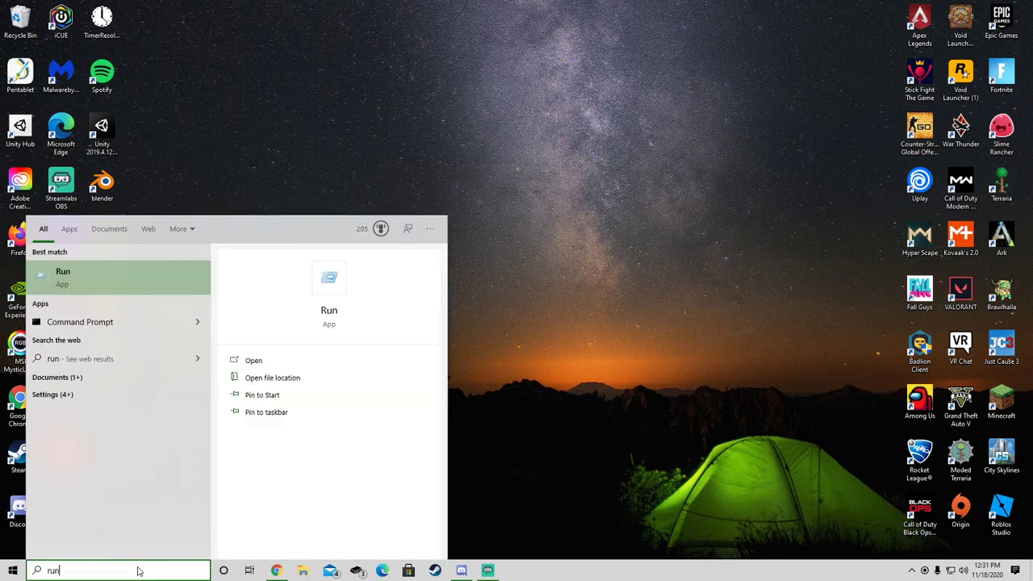
key(Return)
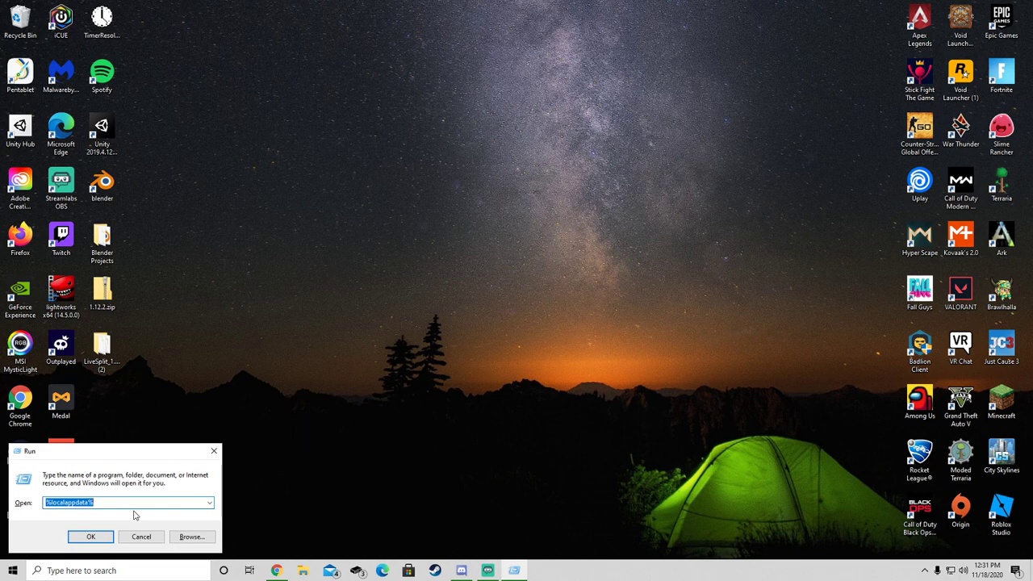
text(%app)
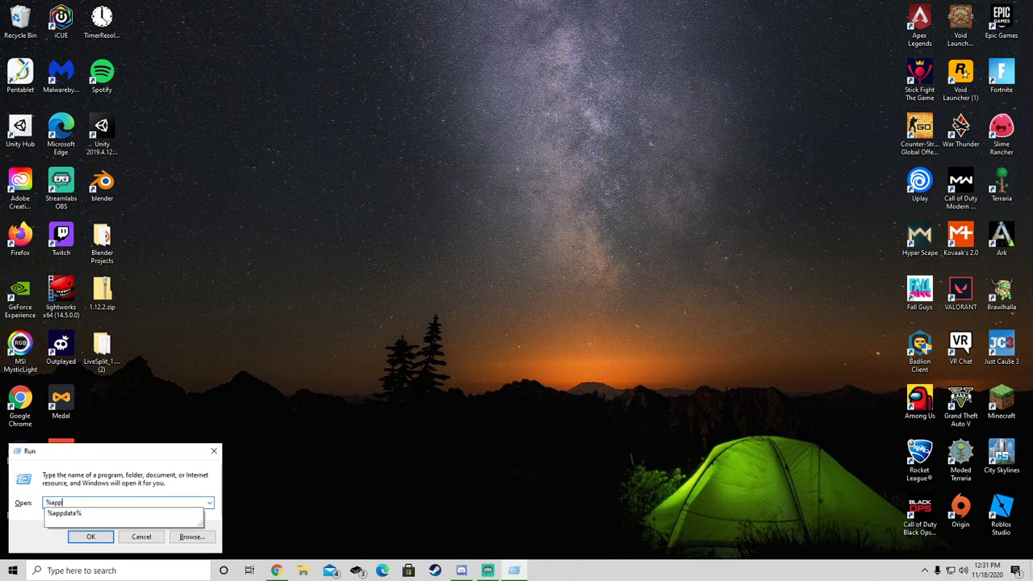
text(data%)
click(91, 537)
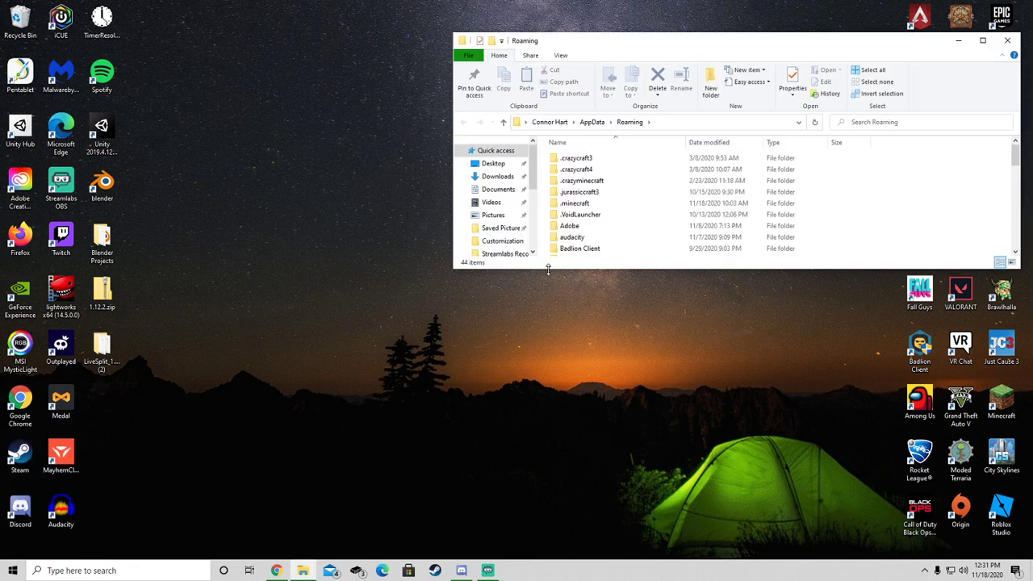
Step: Delete the Battle.net folder from the Roaming folder and close the folder window
drag(632, 53, 562, 59)
scroll(560, 184, down, 1)
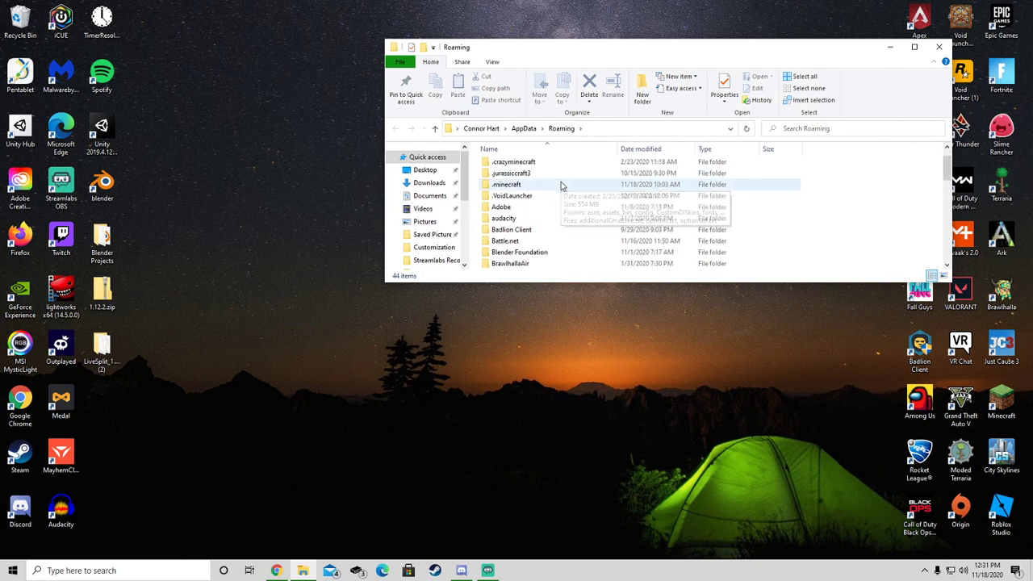
right_click(516, 244)
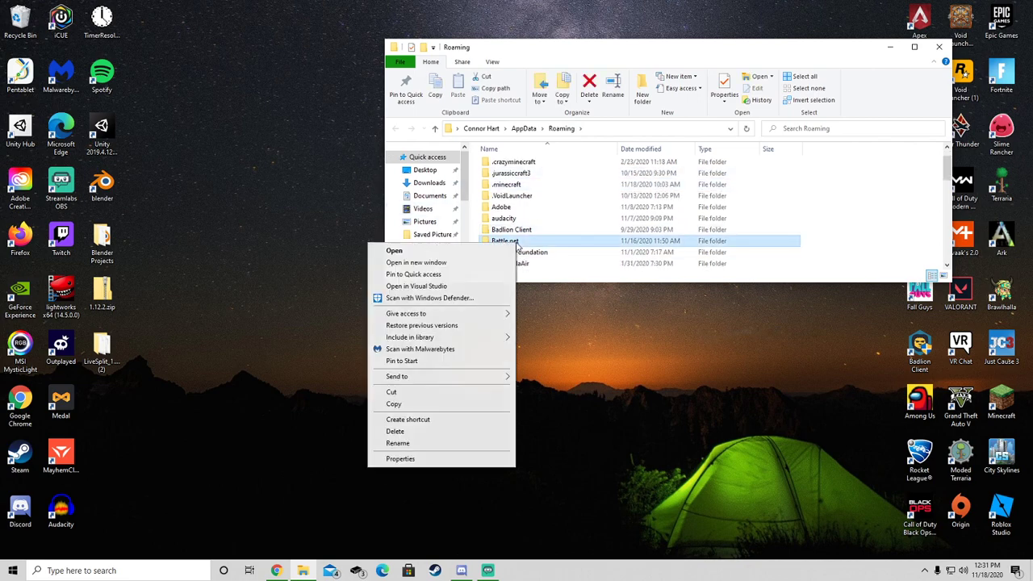
click(440, 432)
scroll(543, 254, down, 2)
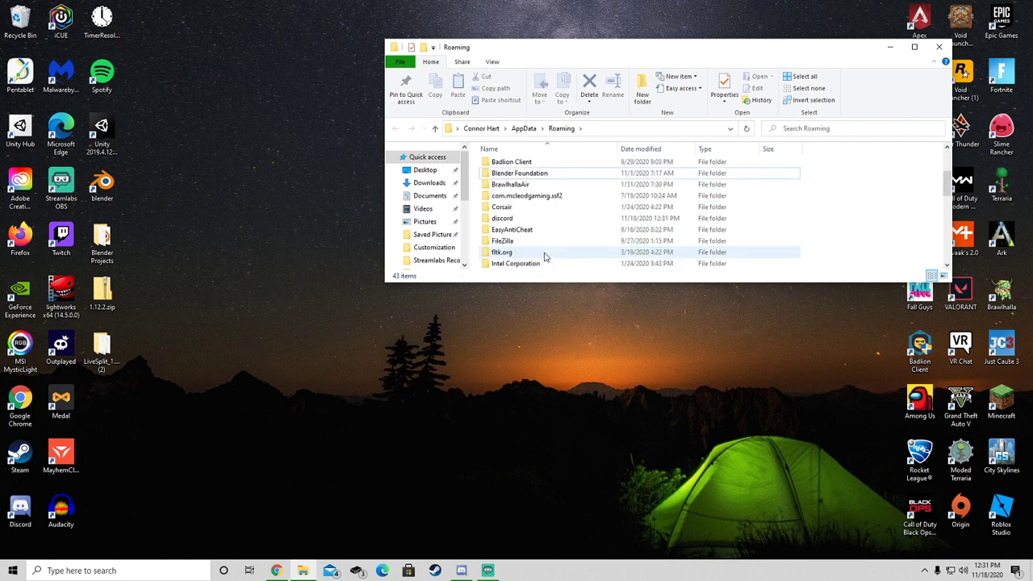
click(939, 47)
Step: Open the Local application data folder by running %localappdata% from the Run dialog
click(118, 570)
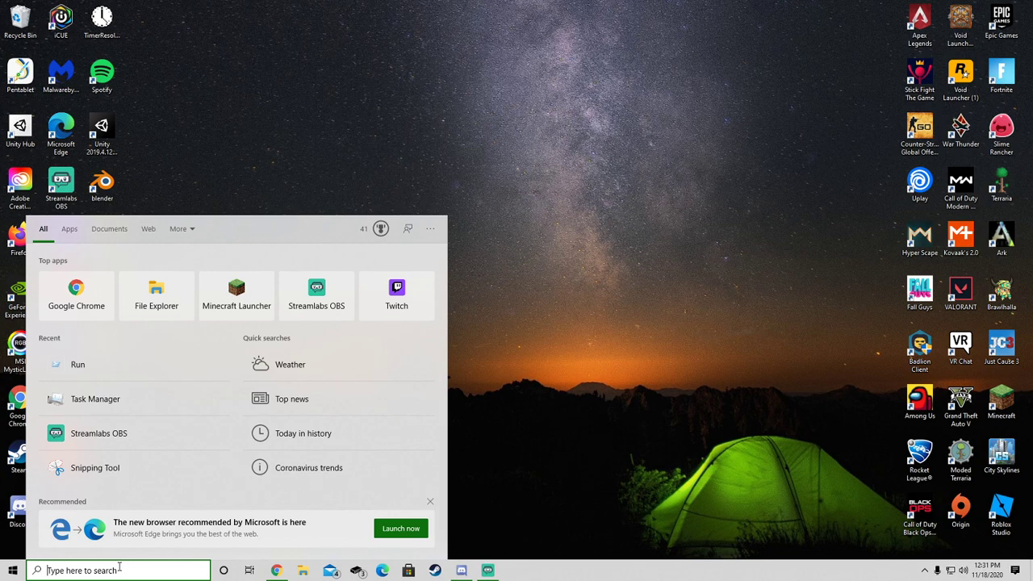
text(ru)
key(Return)
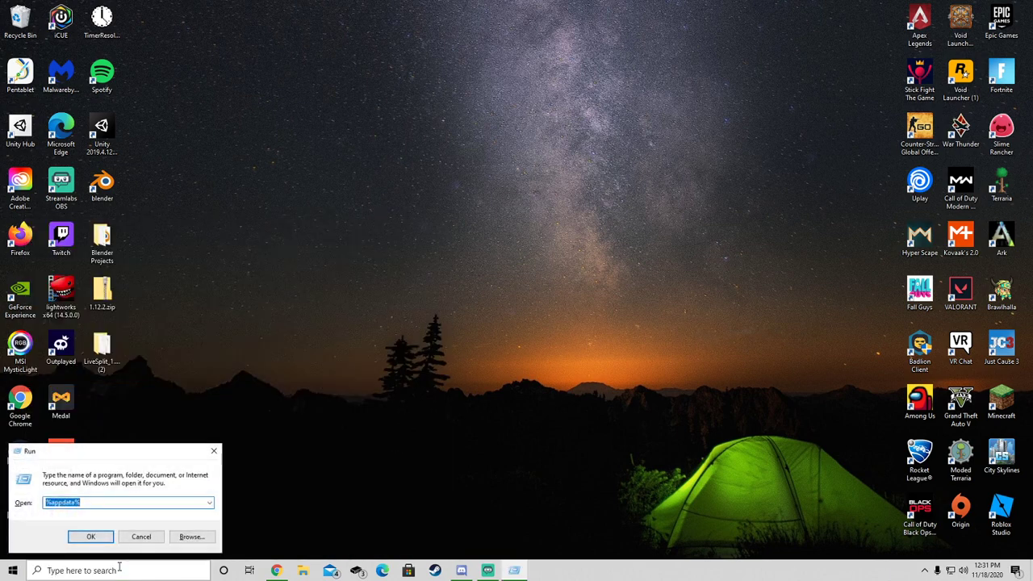
text(%local)
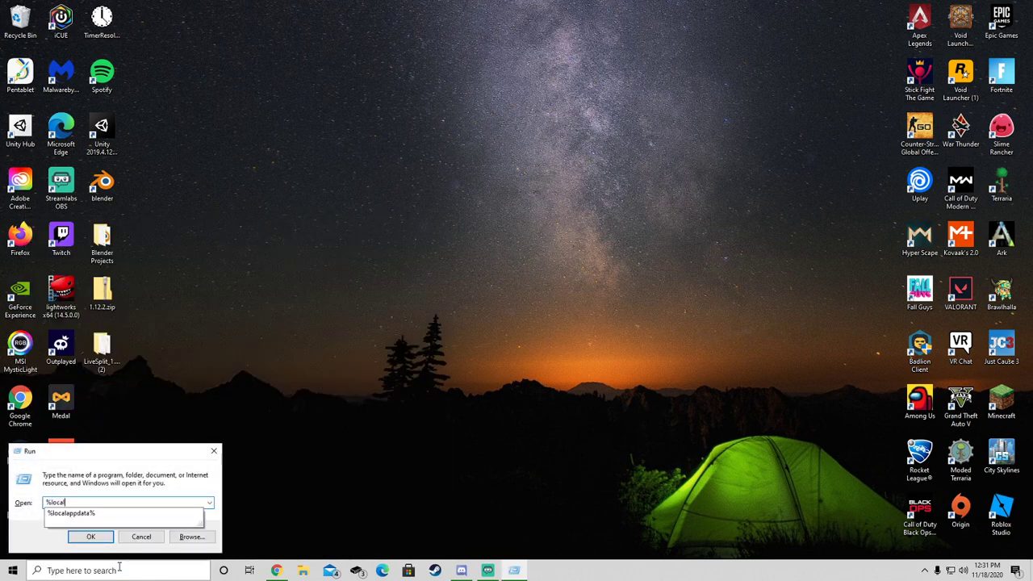
text(appdata%)
click(90, 537)
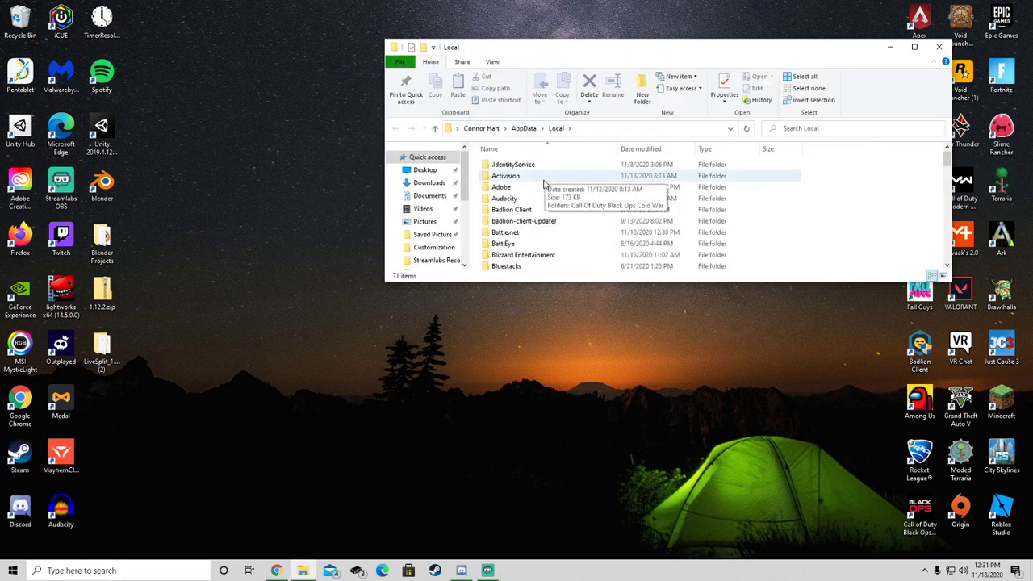
Step: Delete the Battle.net folder from the Local application data folder
scroll(525, 202, down, 1)
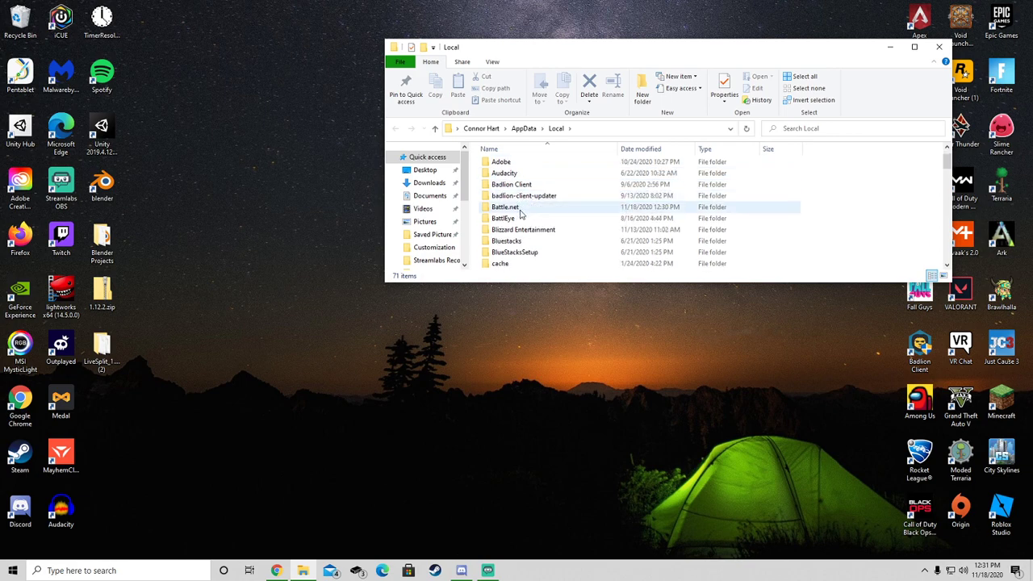
right_click(521, 212)
click(523, 240)
click(522, 209)
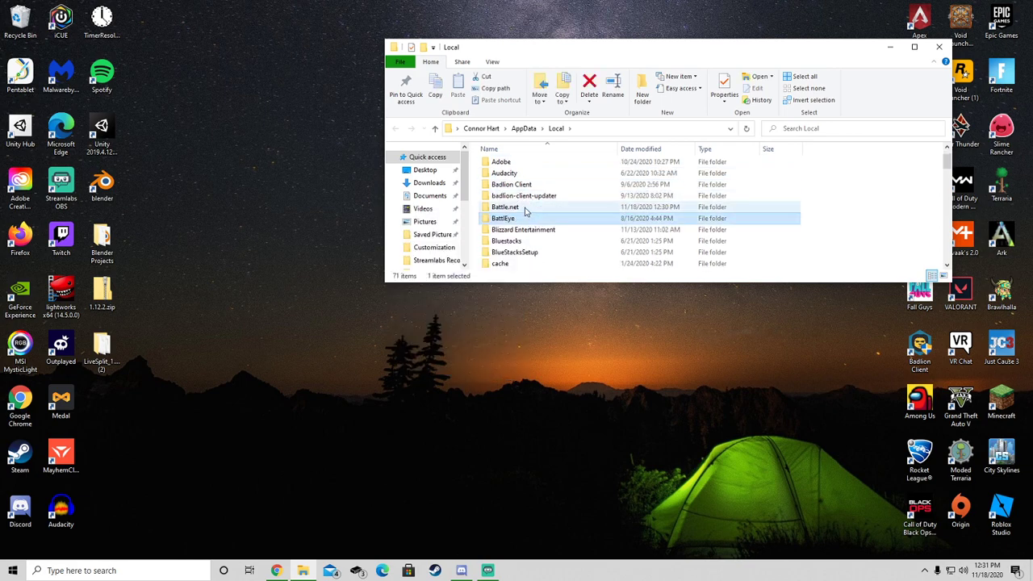
right_click(523, 212)
click(438, 398)
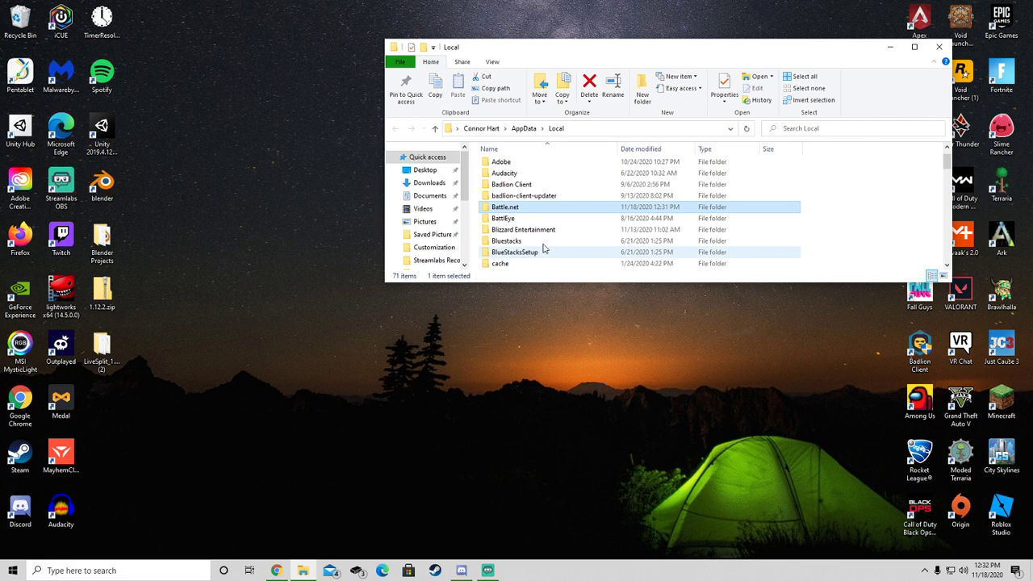
Step: Delete the Blizzard Entertainment and BattlEye folders from the Local folder, and close the folder window
click(530, 223)
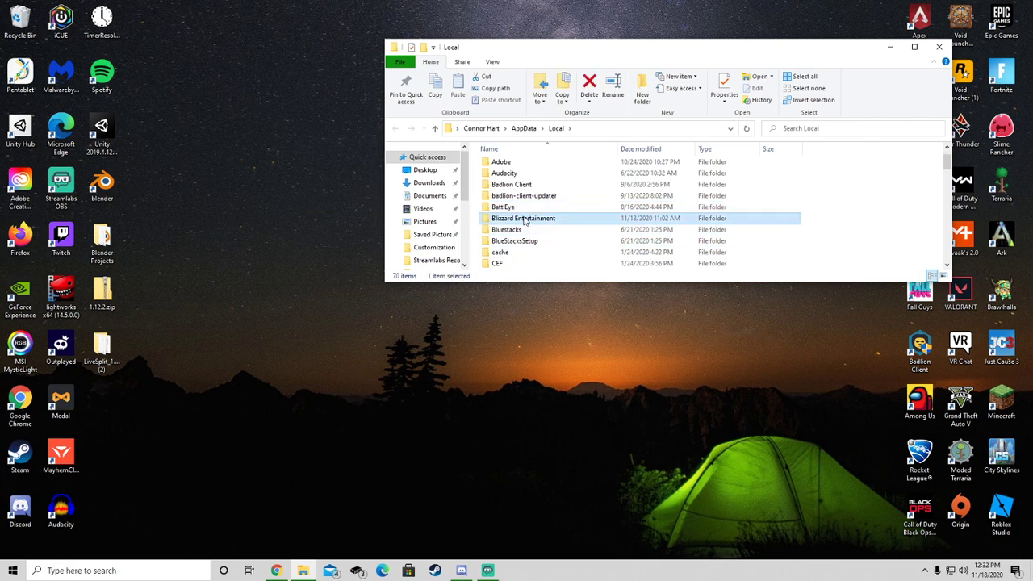
right_click(526, 219)
click(427, 406)
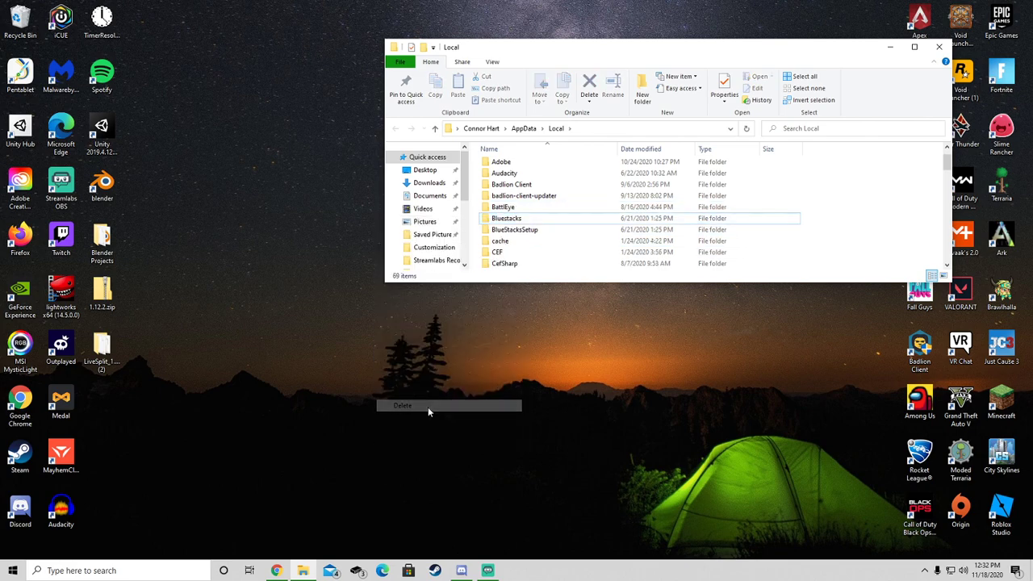
click(512, 208)
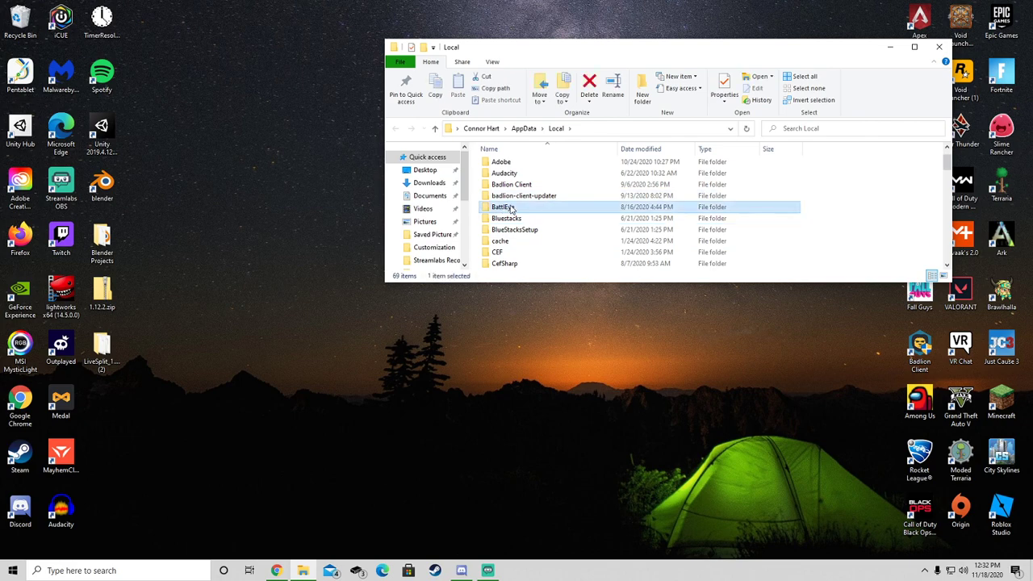
right_click(512, 207)
click(437, 394)
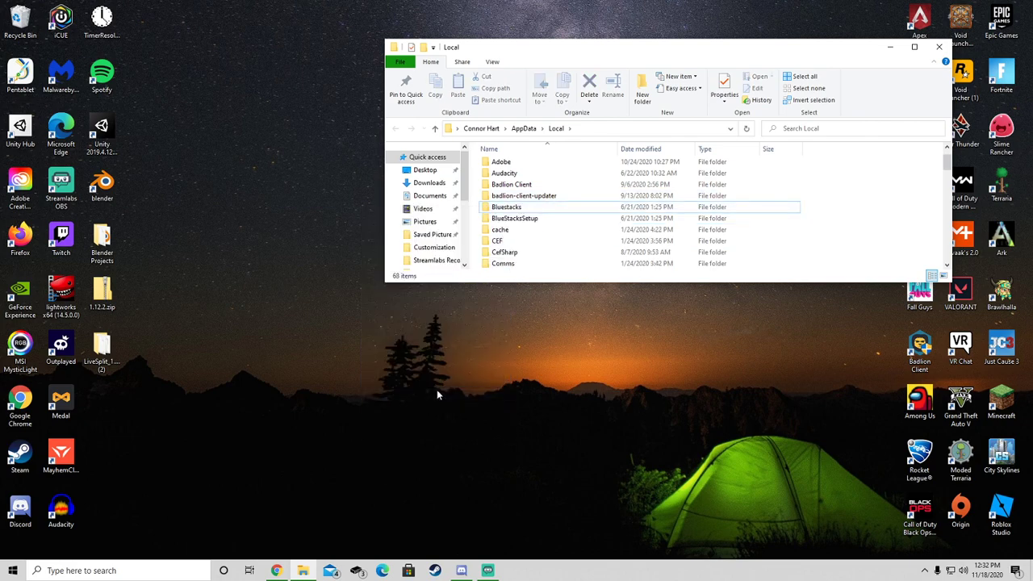
click(939, 47)
Step: Empty the Recycle Bin, permanently deleting all its items
right_click(21, 18)
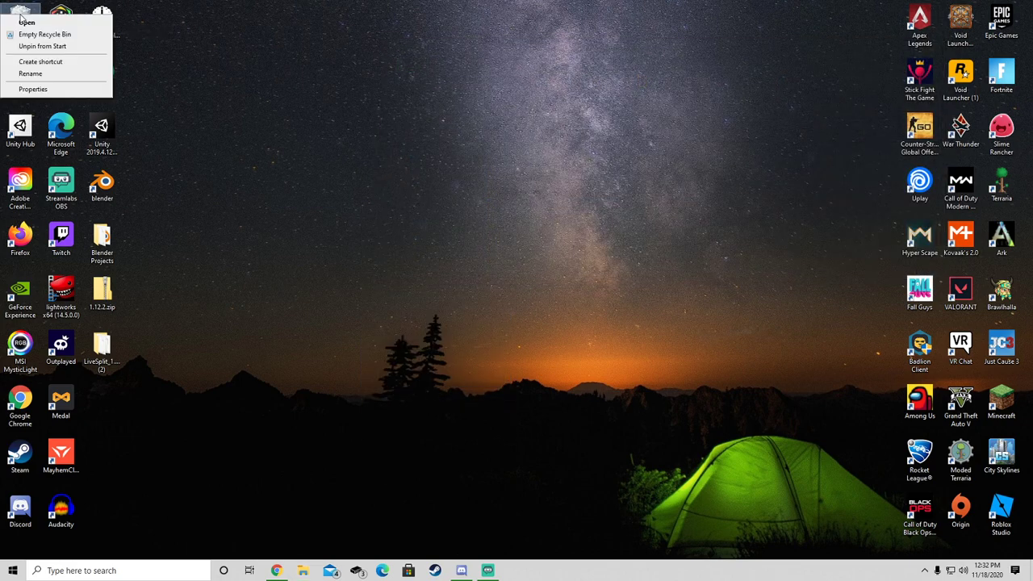
click(44, 34)
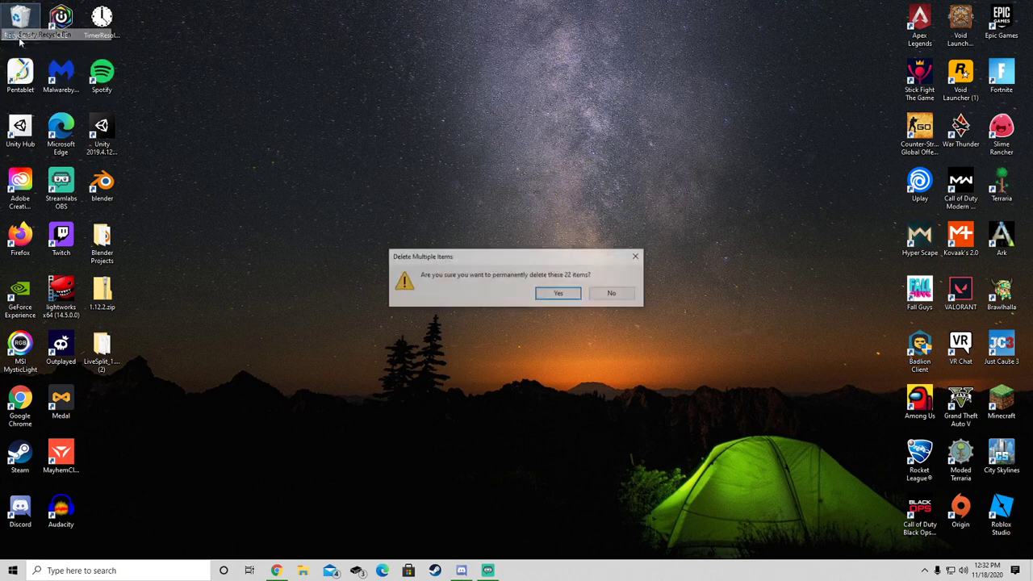
click(563, 296)
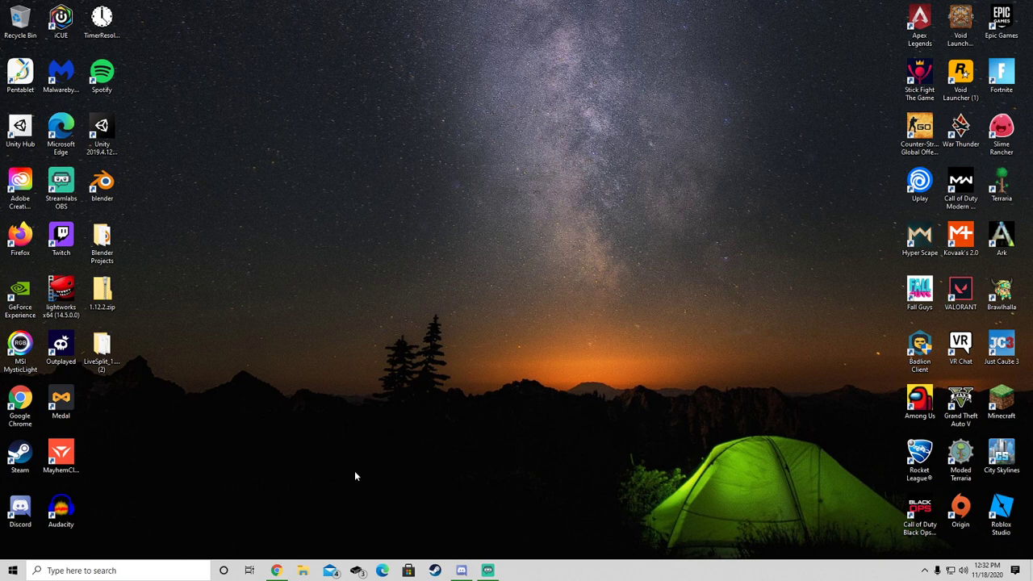
Step: Switch to Chrome, download the Battle.net desktop app for Windows from the Blizzard page, and run the downloaded setup file
click(277, 571)
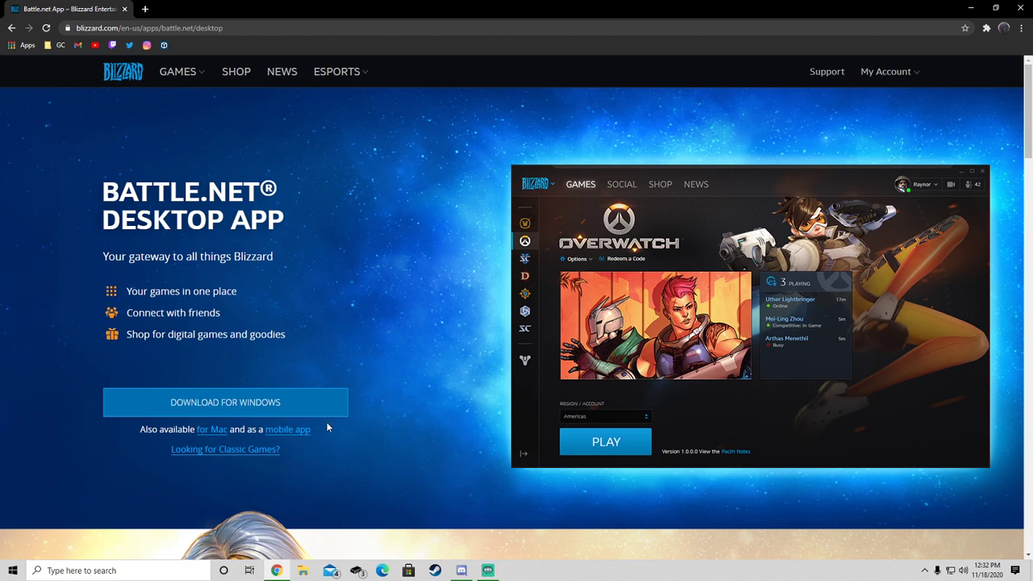
click(229, 403)
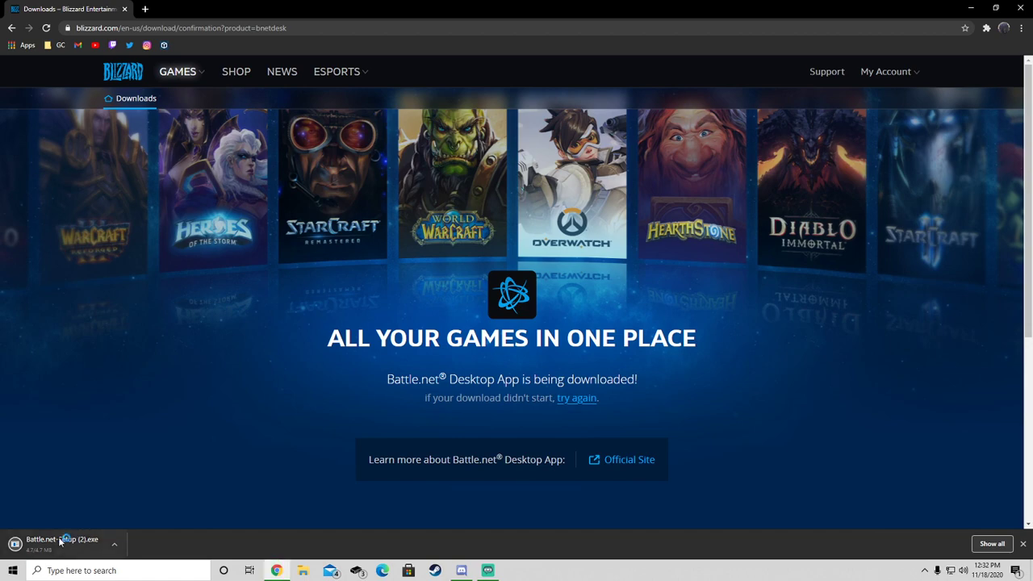
click(61, 545)
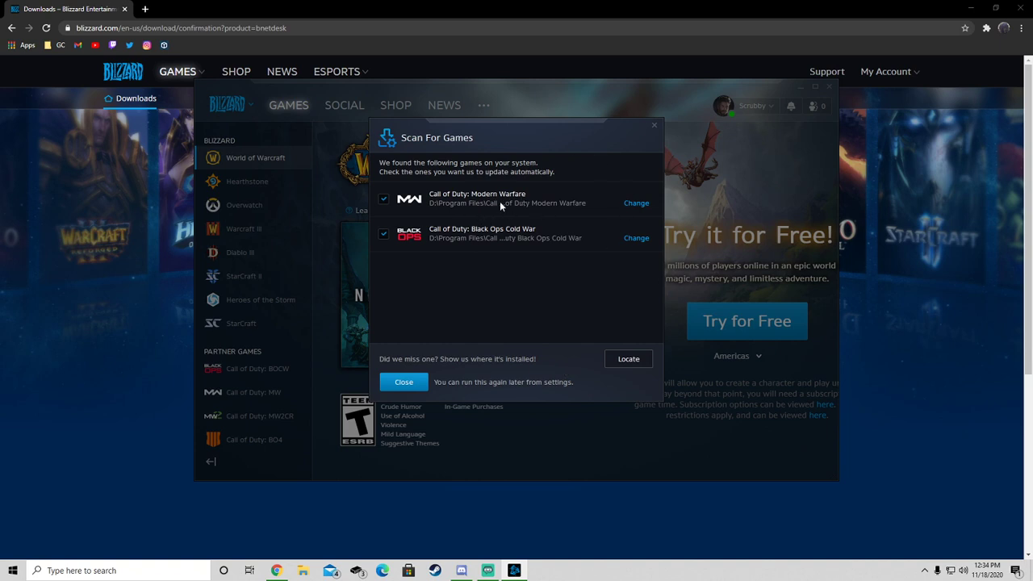
Step: Browse for a missed game's install folder, cancel the folder selection, and close the Scan For Games dialog with both Call of Duty games checked
click(628, 359)
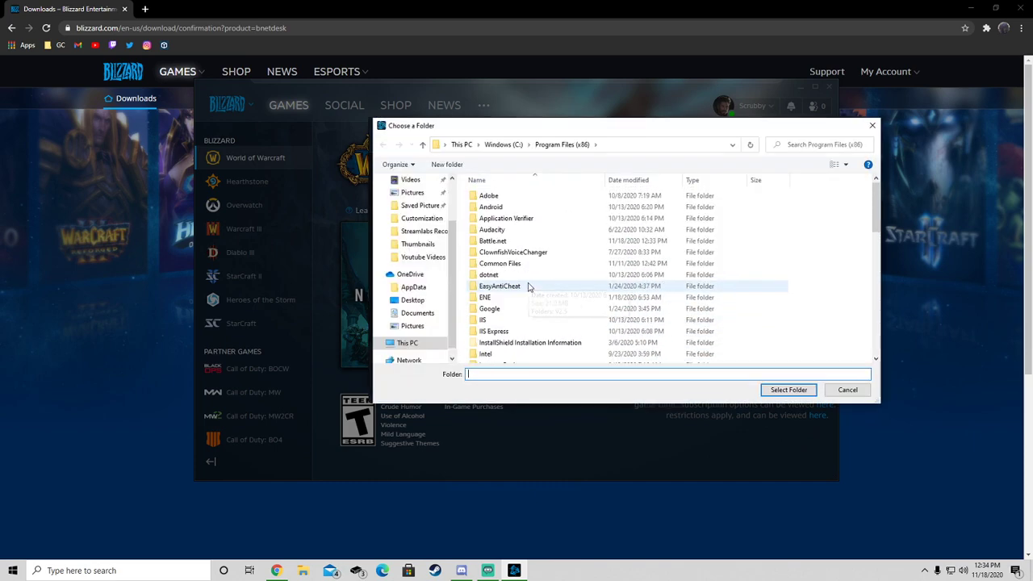
click(848, 391)
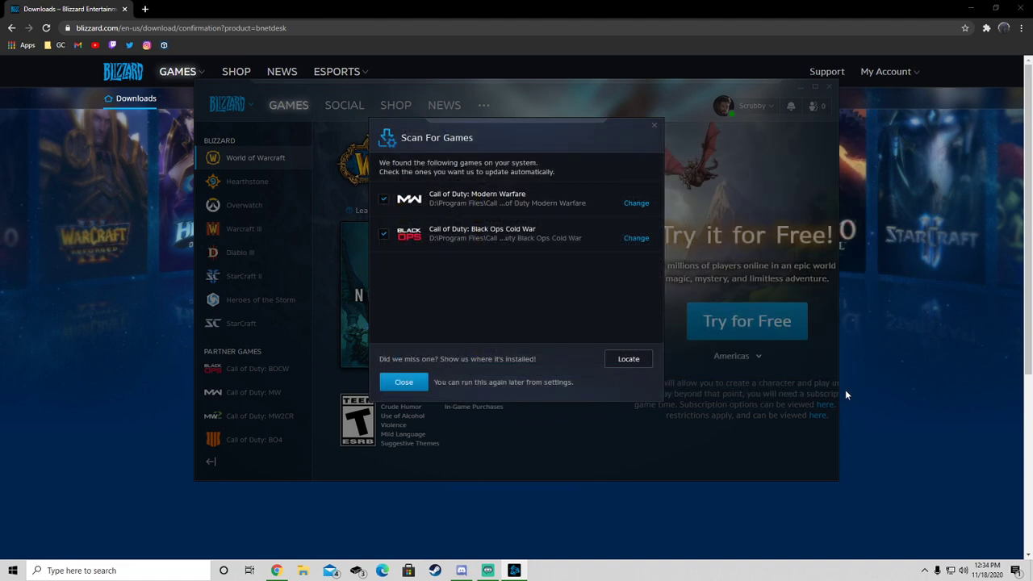
click(388, 383)
Step: View the game pages for Call of Duty: BOCW and Overwatch, ending on Call of Duty: BOCW
click(275, 375)
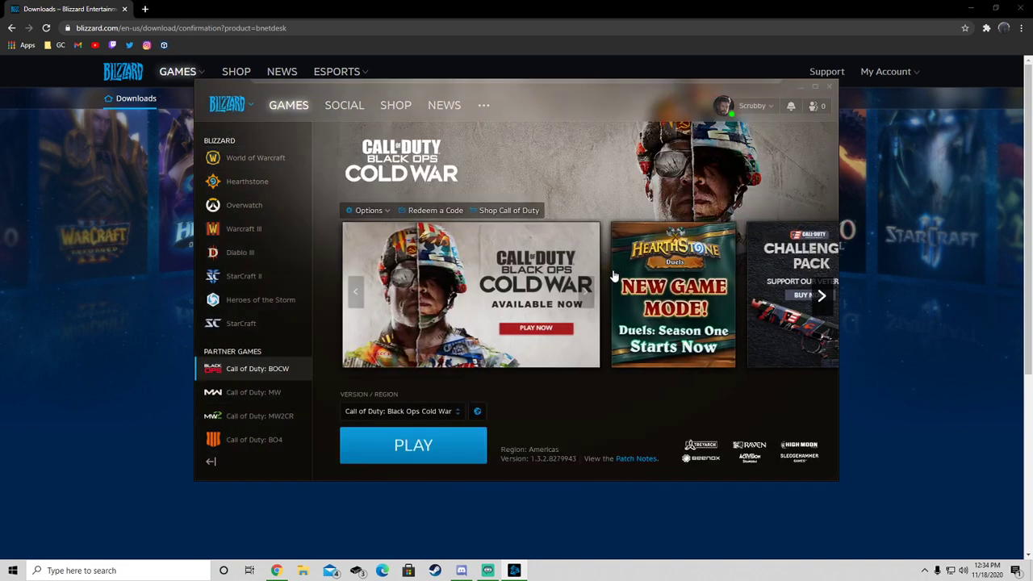
click(244, 206)
click(257, 368)
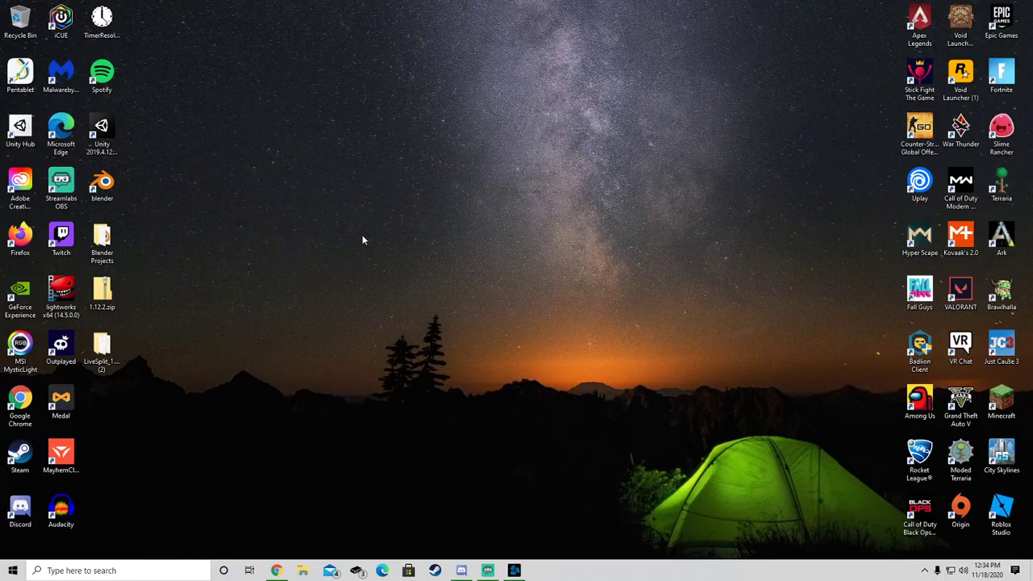